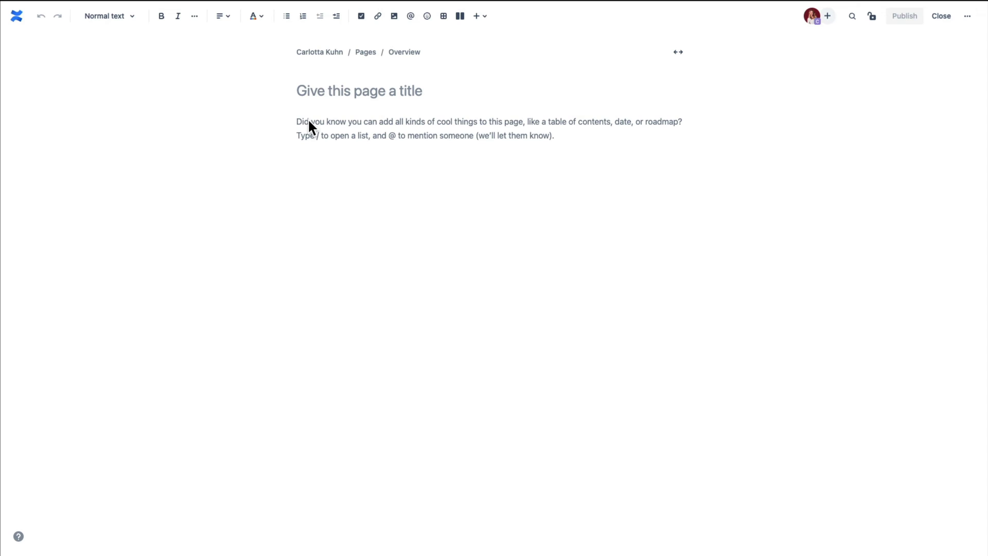
- Insert a new blank draw.io diagram into the Confluence page using /draw
{"action": "left_click", "coordinate": [308, 122]}
{"action": "type", "text": "/drawi"}
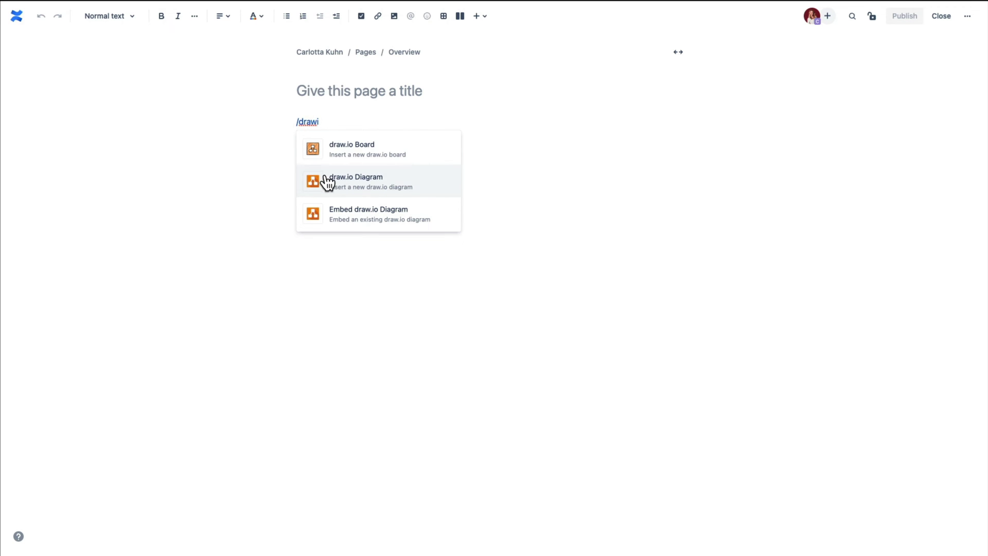
{"action": "left_click", "coordinate": [325, 179]}
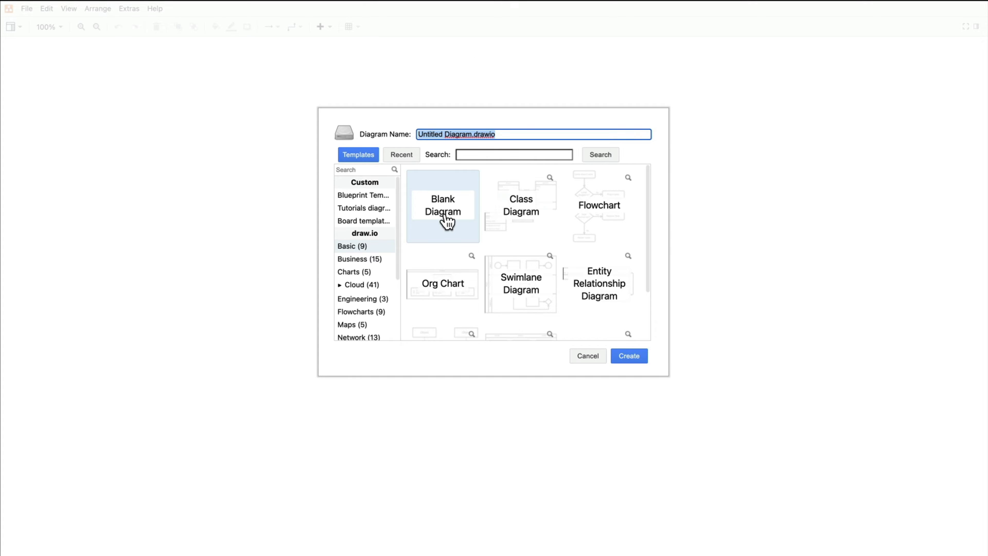
{"action": "left_click", "coordinate": [629, 356]}
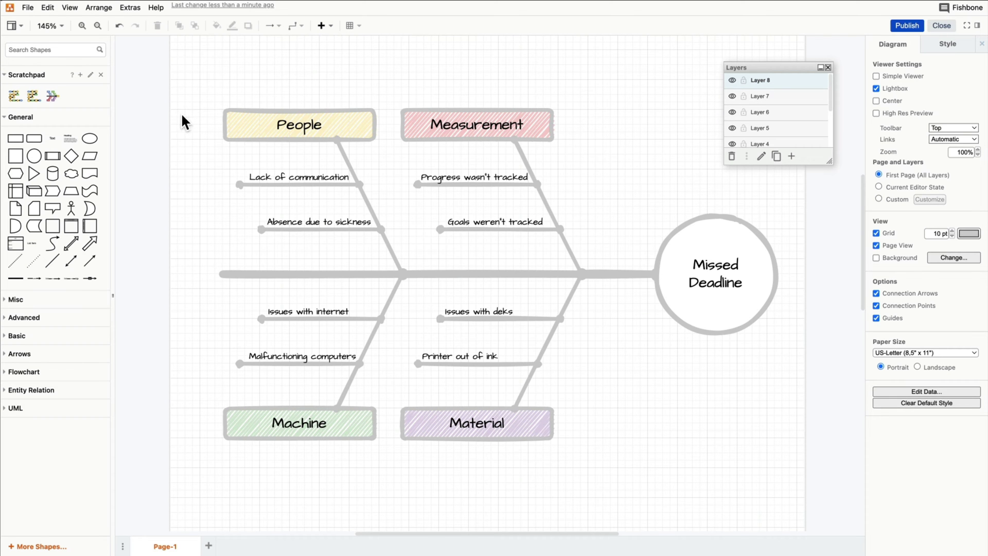
- Give the People branch a yellow stroke and the Measurement branch a red stroke
{"action": "left_click_drag", "start_coordinate": [210, 87], "coordinate": [397, 251]}
{"action": "left_click", "coordinate": [389, 247], "text": "shift"}
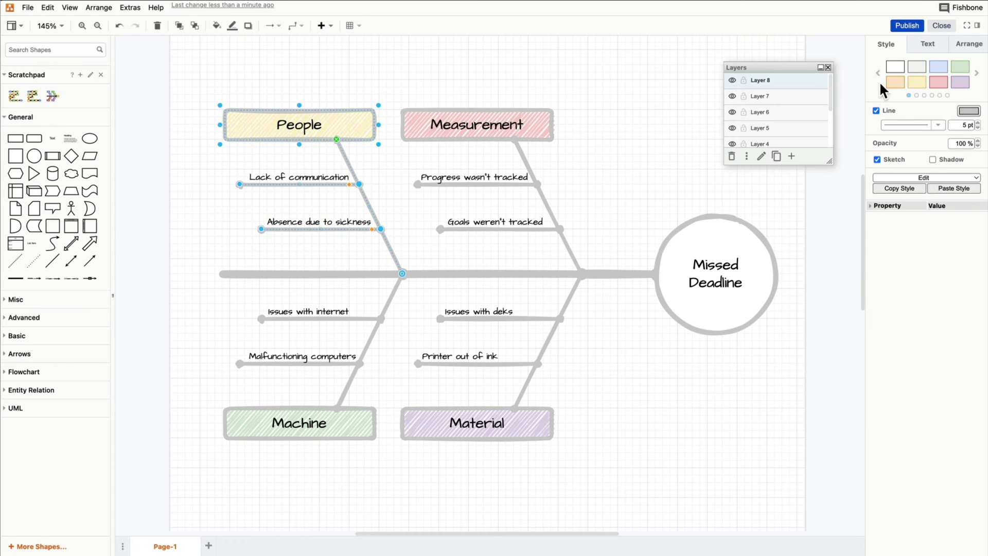
{"action": "left_click", "coordinate": [916, 81]}
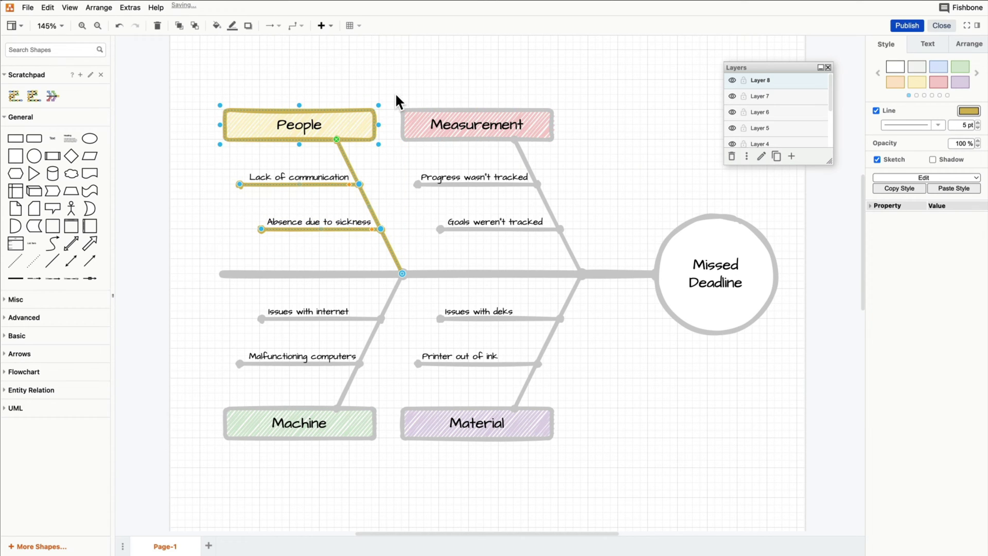
{"action": "left_click_drag", "start_coordinate": [395, 94], "coordinate": [598, 261]}
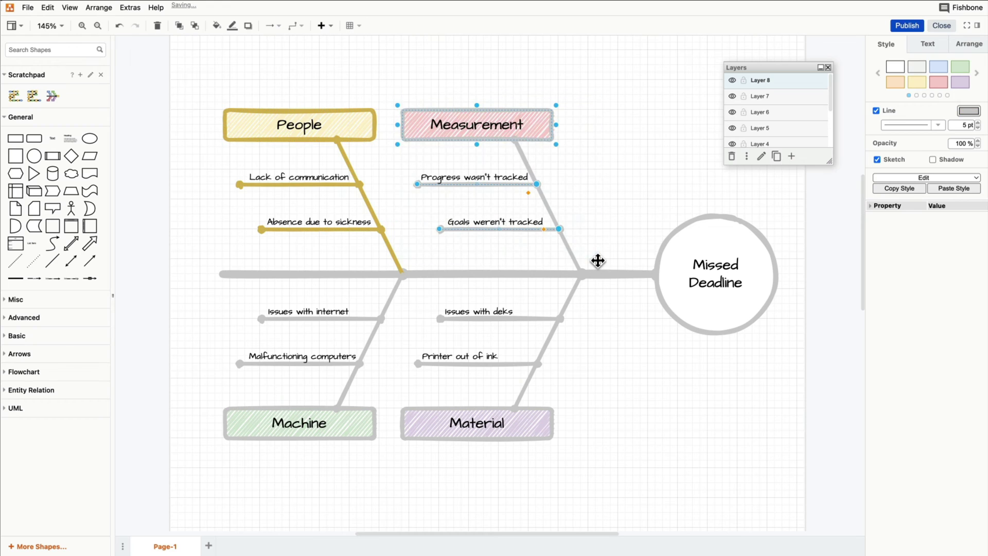
{"action": "left_click", "coordinate": [569, 247], "text": "shift"}
{"action": "left_click", "coordinate": [944, 84]}
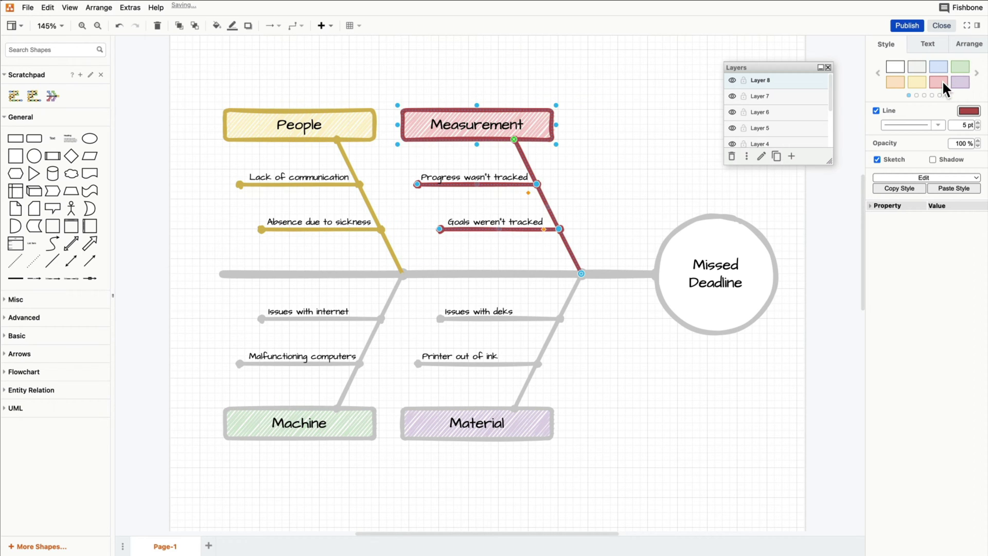
- Give the Machine branch a green stroke and the Material branch a purple stroke
{"action": "left_click_drag", "start_coordinate": [196, 289], "coordinate": [388, 462]}
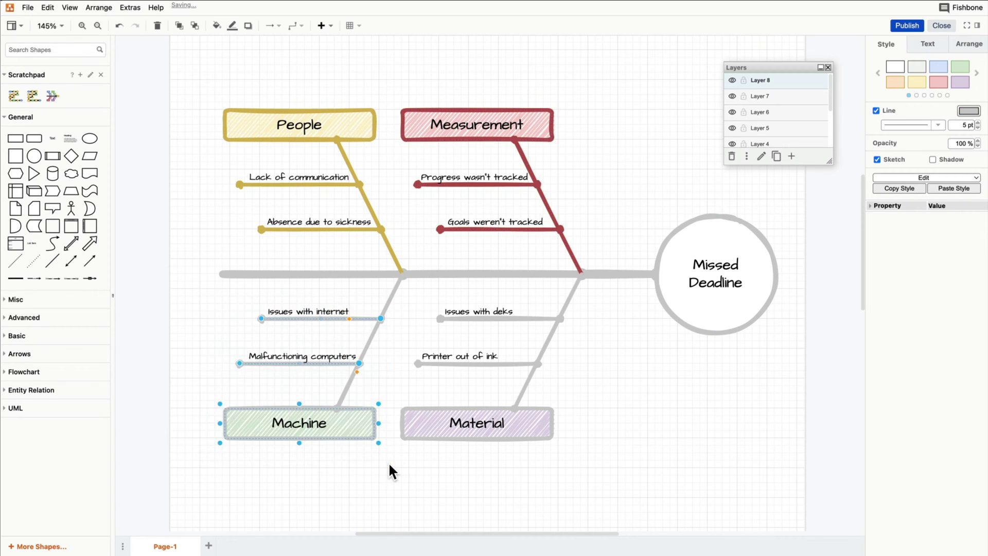
{"action": "left_click", "coordinate": [960, 67]}
{"action": "left_click_drag", "start_coordinate": [571, 446], "coordinate": [394, 293]}
{"action": "left_click", "coordinate": [566, 302], "text": "shift"}
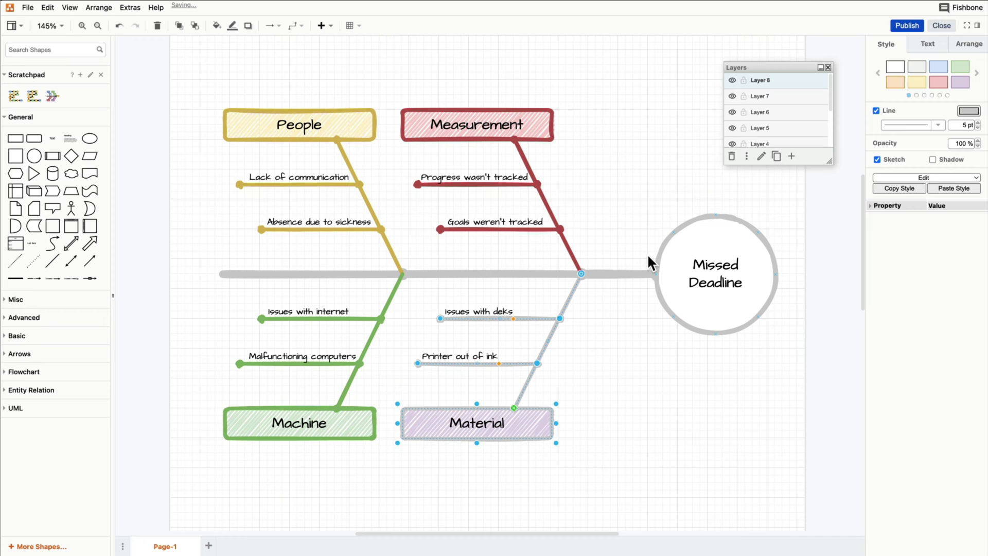
{"action": "left_click", "coordinate": [959, 83]}
{"action": "left_click", "coordinate": [654, 421]}
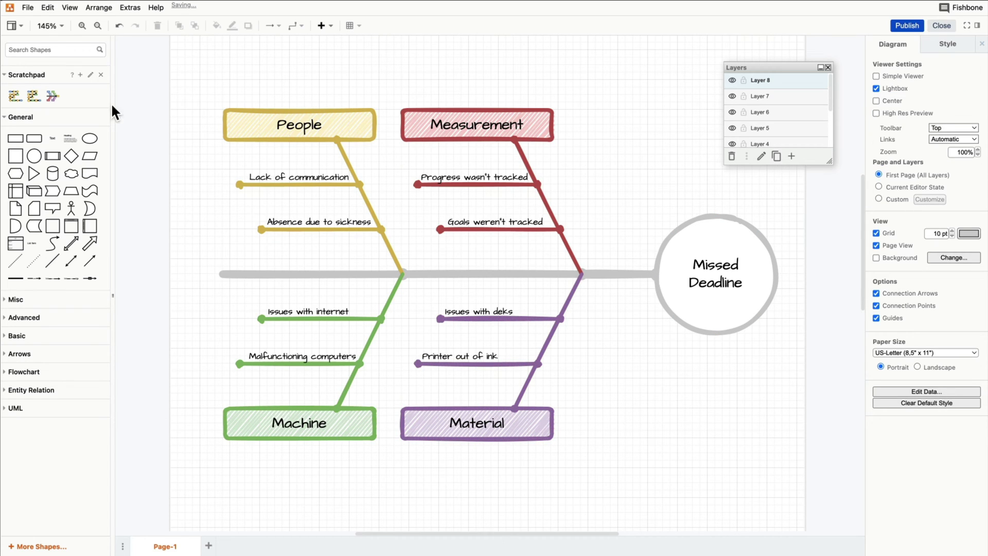
{"action": "left_click", "coordinate": [27, 7]}
- Export the diagram as SVG and download it as Fishbone.drawio.svg
{"action": "mouse_move", "coordinate": [41, 40]}
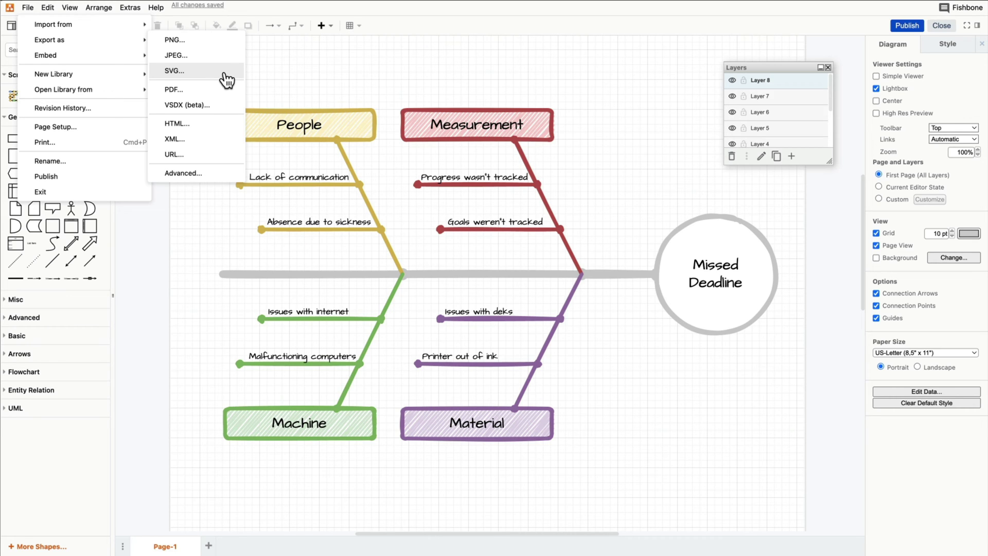
{"action": "left_click", "coordinate": [227, 77]}
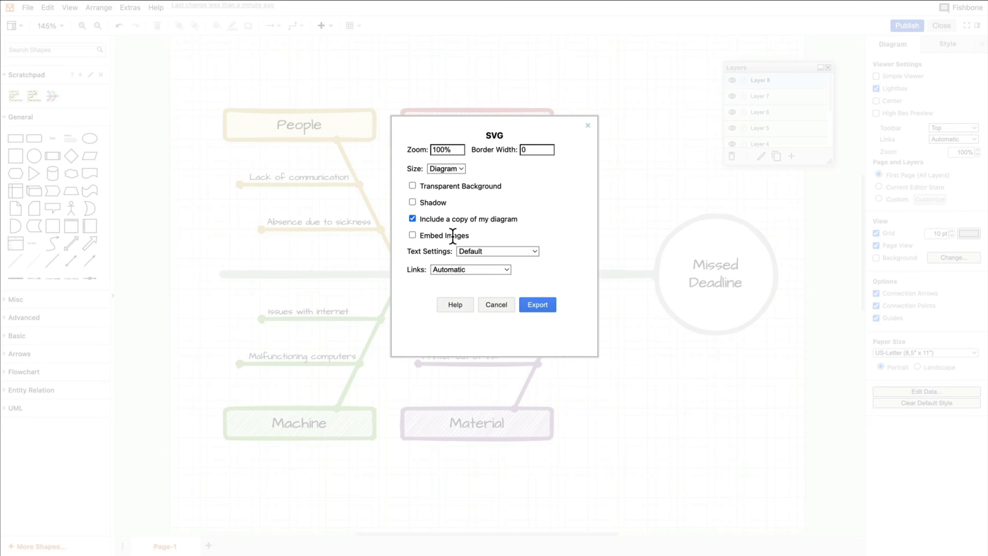
{"action": "left_click", "coordinate": [538, 303]}
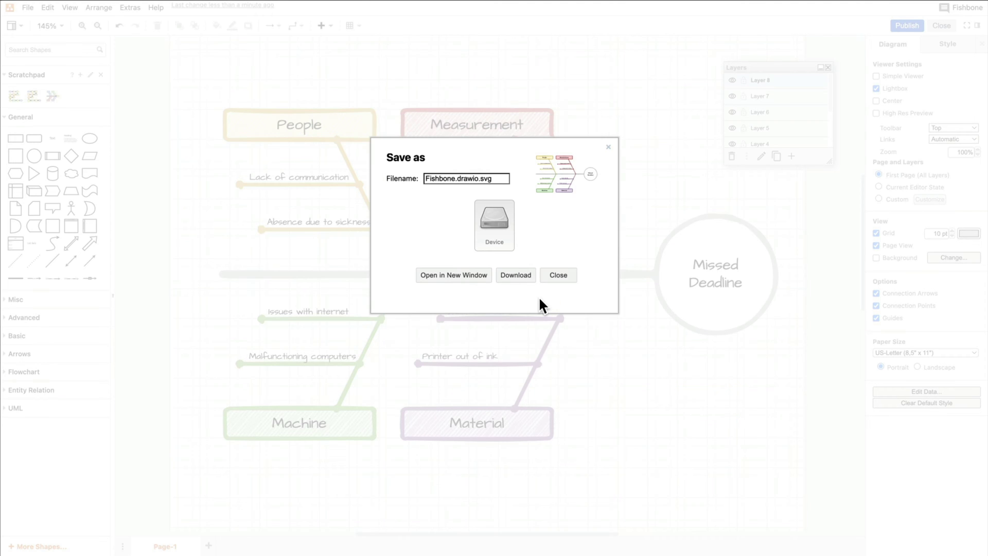
{"action": "left_click", "coordinate": [521, 277]}
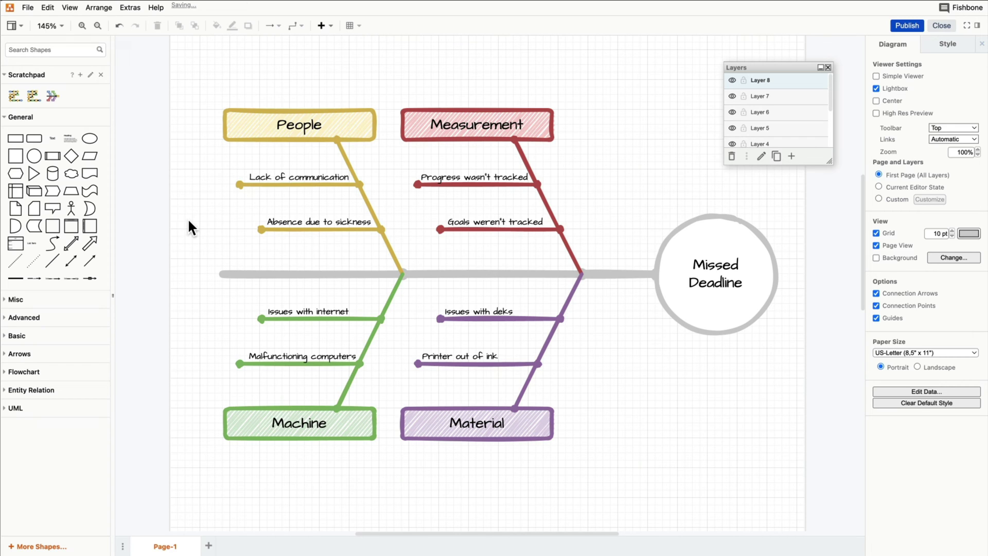
{"action": "left_click", "coordinate": [28, 9]}
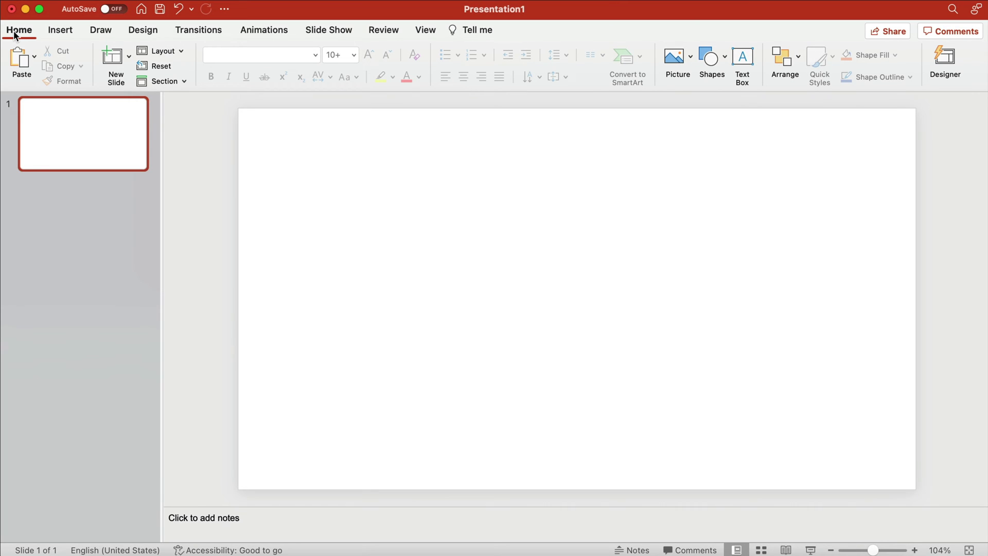
- Insert the picture Fishbone.drawio.svg from file onto the blank first slide
{"action": "left_click", "coordinate": [58, 30]}
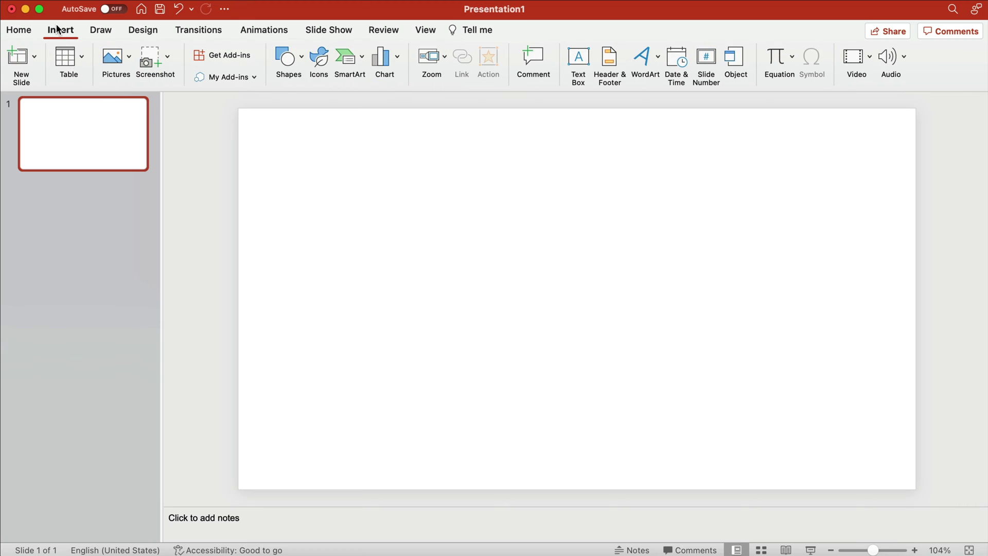
{"action": "left_click", "coordinate": [114, 60]}
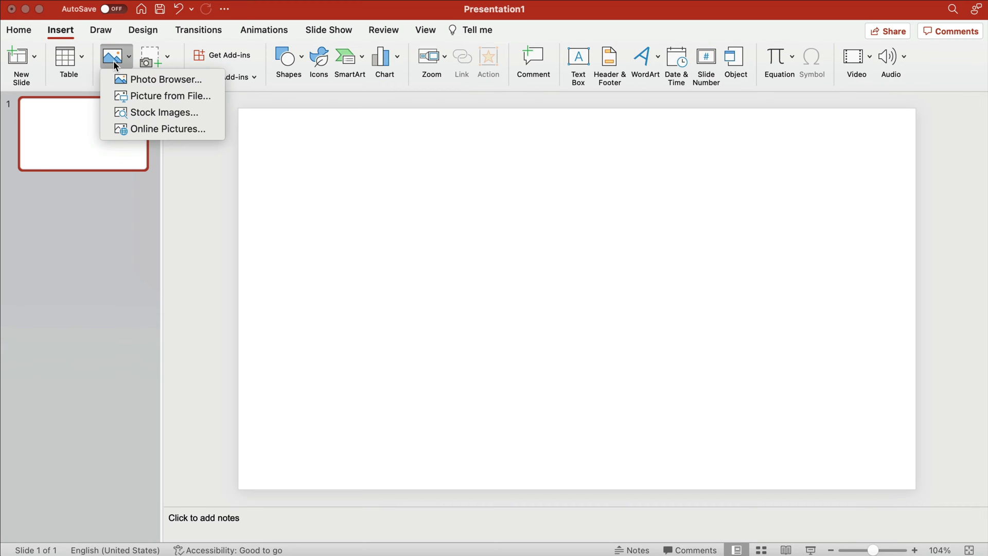
{"action": "left_click", "coordinate": [148, 96]}
{"action": "left_click", "coordinate": [421, 130]}
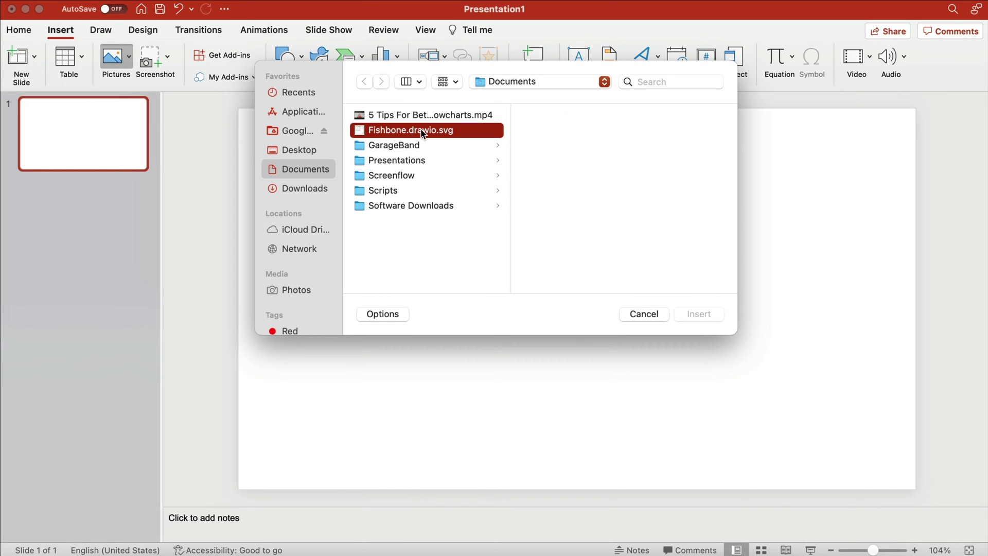
{"action": "left_click", "coordinate": [713, 317]}
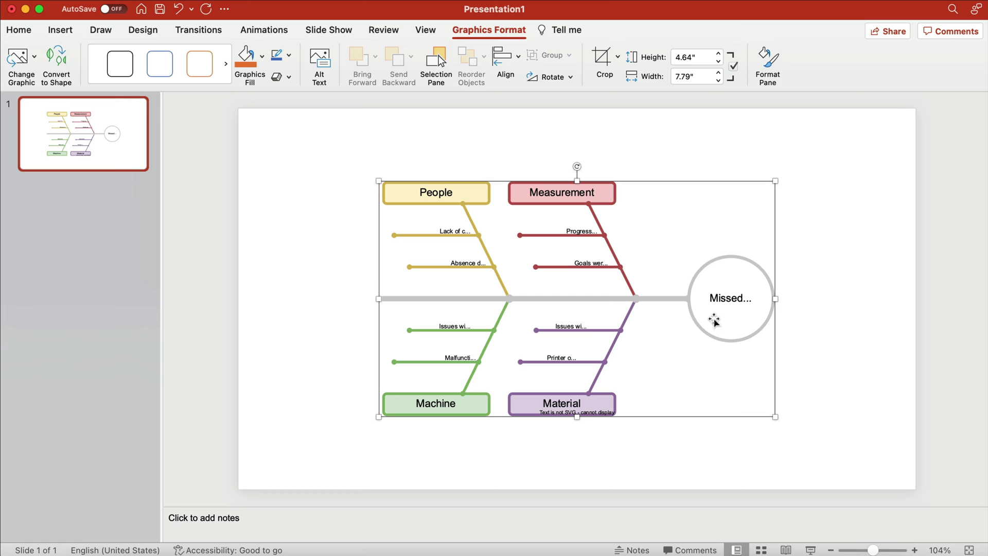
- Convert the inserted SVG to shapes and ungroup it into separate editable shapes
{"action": "right_click", "coordinate": [671, 362]}
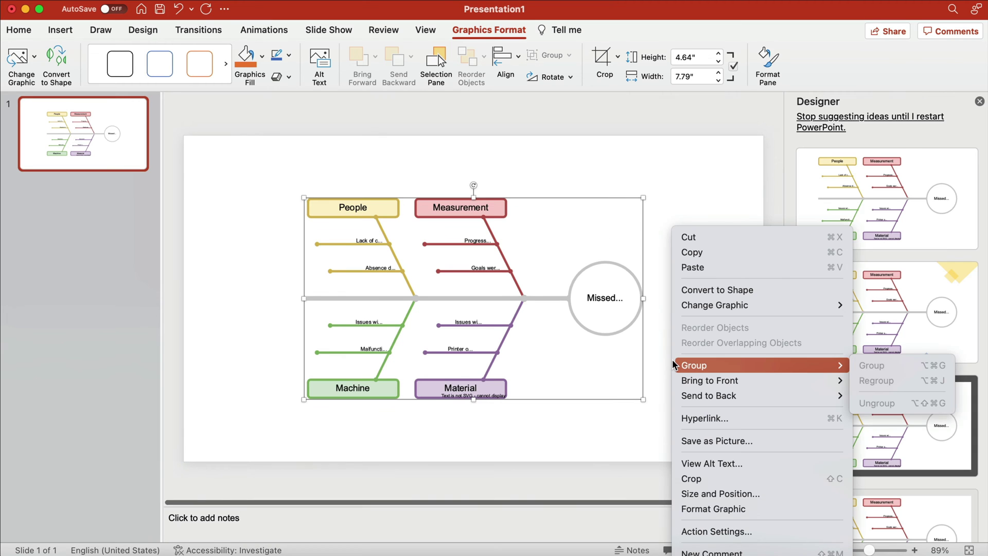
{"action": "left_click", "coordinate": [712, 291]}
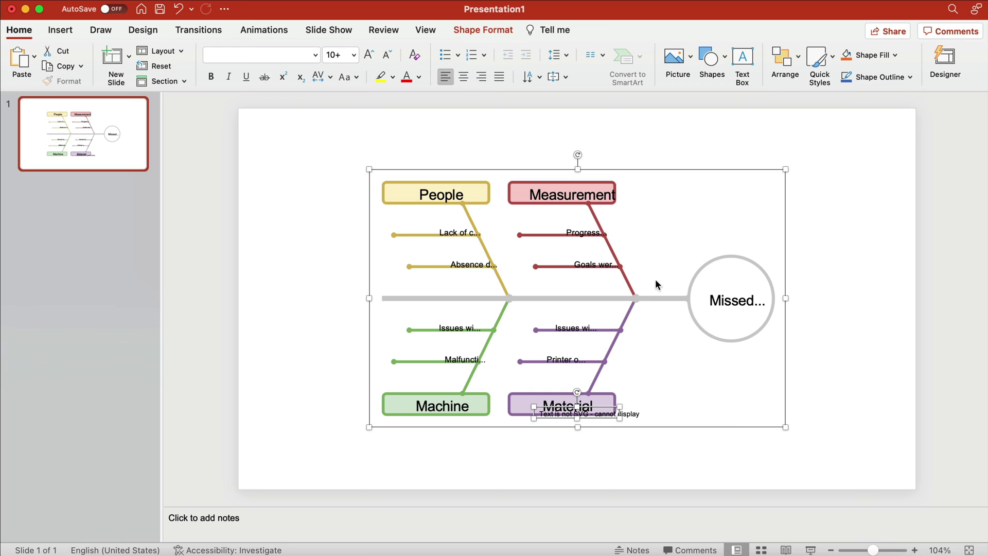
{"action": "right_click", "coordinate": [720, 324]}
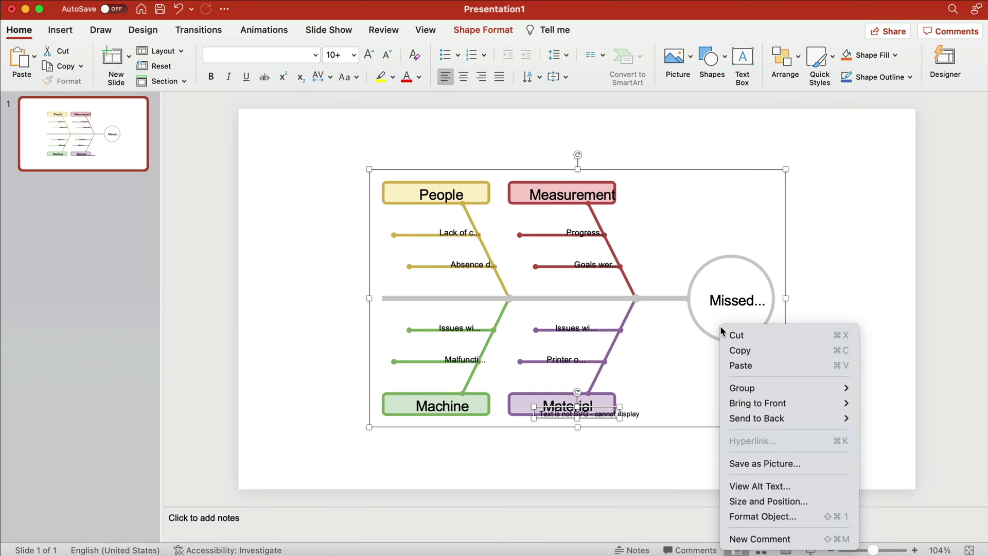
{"action": "mouse_move", "coordinate": [746, 389]}
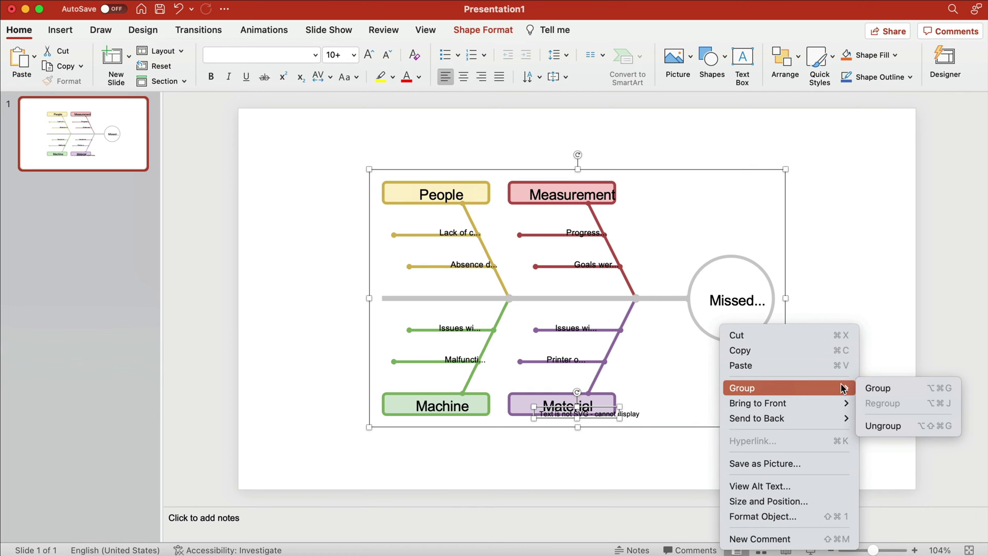
{"action": "left_click", "coordinate": [882, 427]}
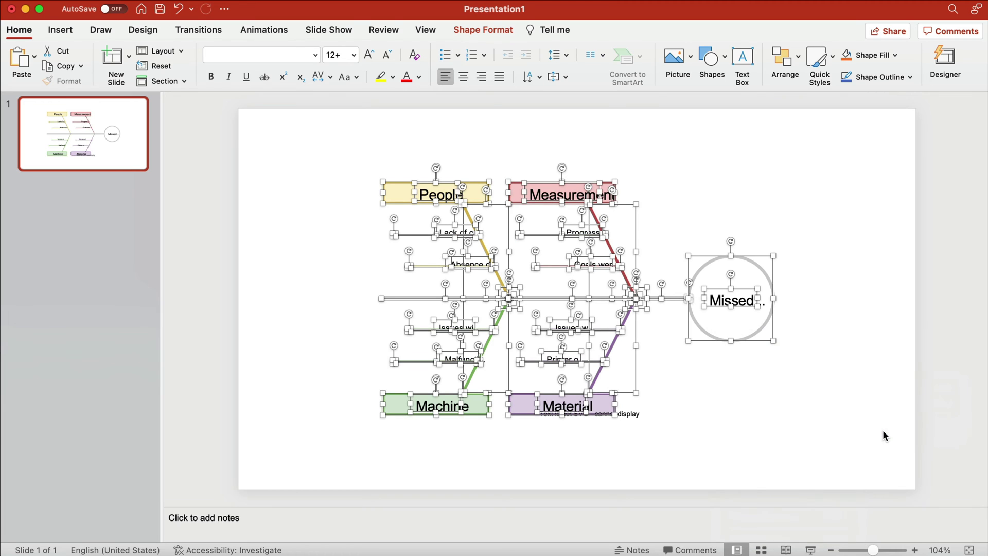
- Enlarge the Missed Deadline circle and widen the Measurement box so labels fit
{"action": "left_click", "coordinate": [737, 402]}
{"action": "left_click", "coordinate": [757, 318]}
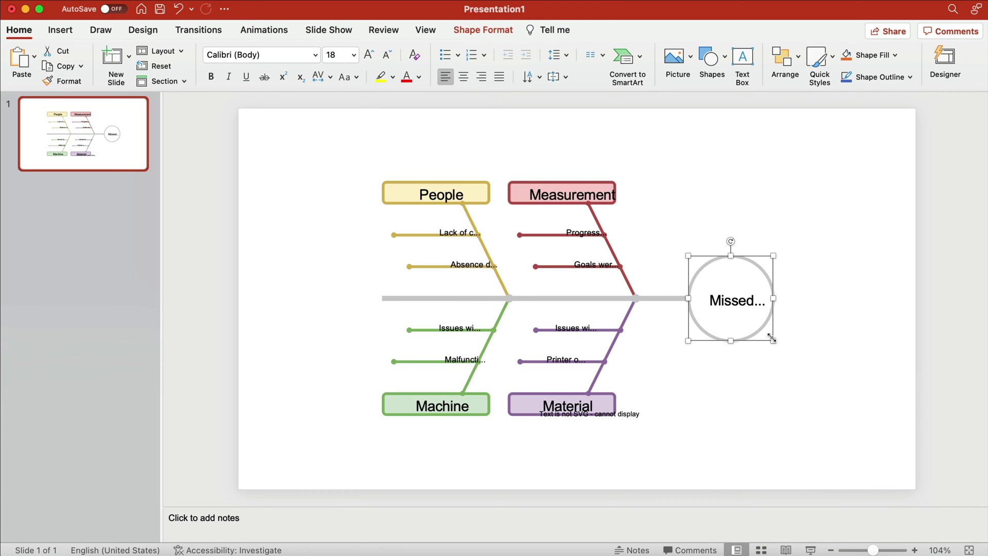
{"action": "left_click_drag", "start_coordinate": [773, 340], "coordinate": [794, 355]}
{"action": "left_click", "coordinate": [607, 183]}
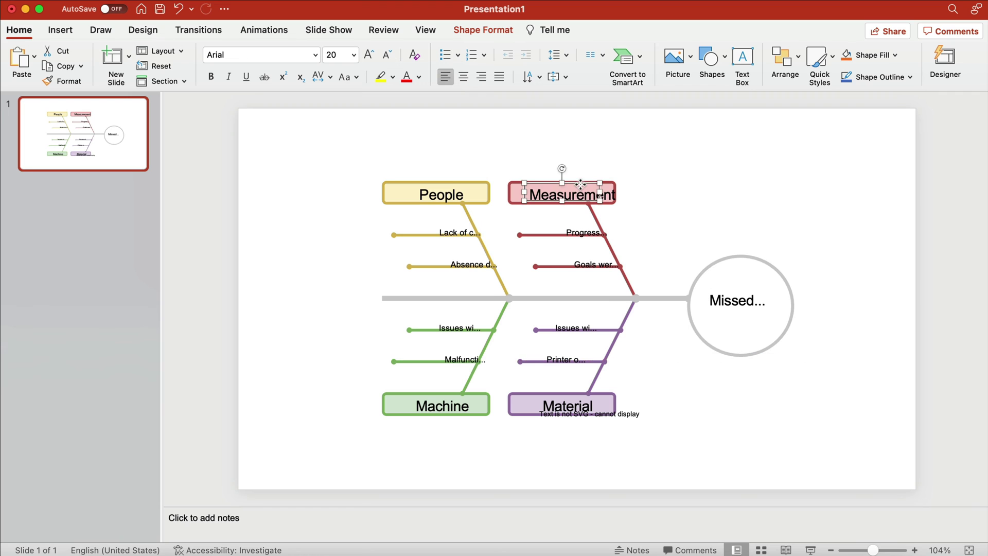
{"action": "left_click_drag", "start_coordinate": [607, 182], "coordinate": [658, 183]}
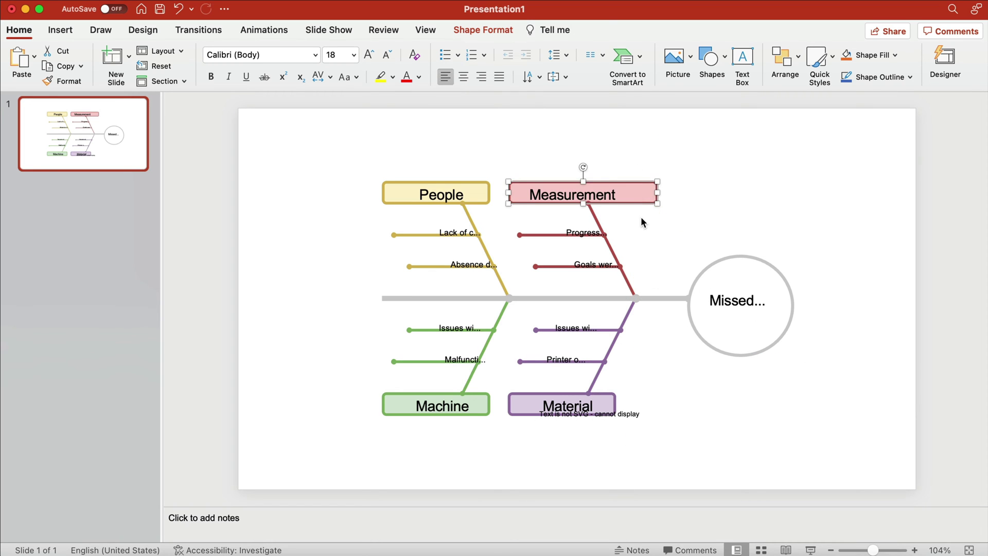
{"action": "left_click", "coordinate": [640, 218]}
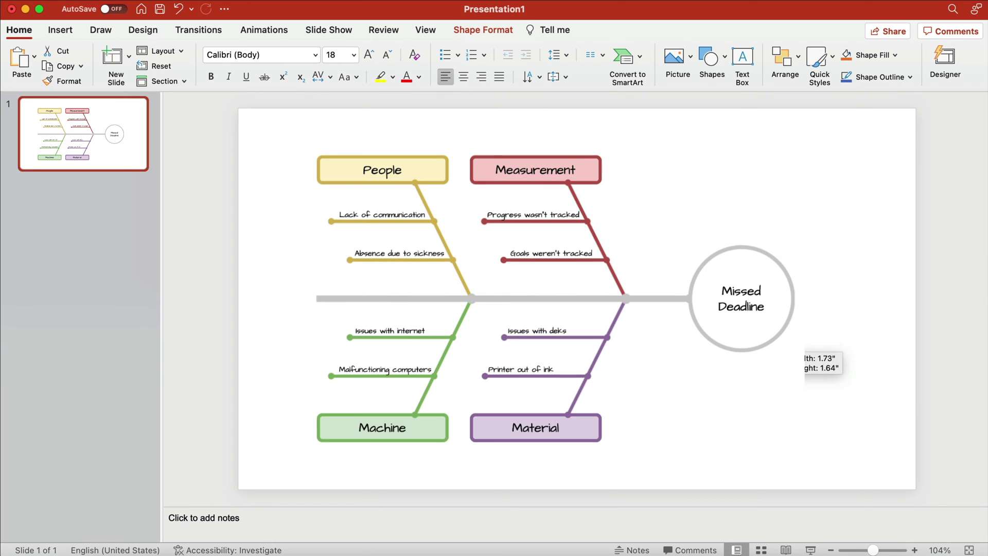
{"action": "left_click_drag", "start_coordinate": [803, 346], "coordinate": [805, 356]}
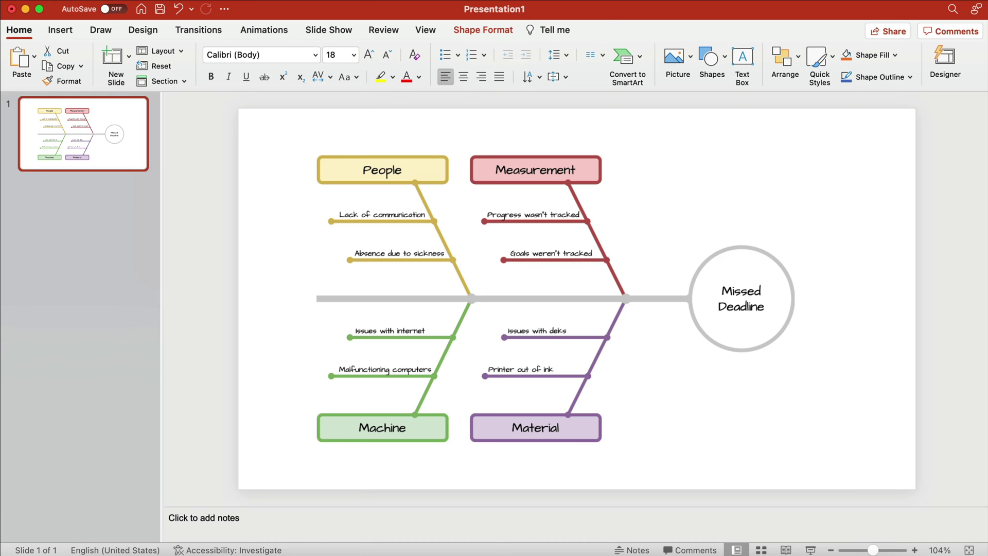
- Clear the shape selection on the PowerPoint slide
{"action": "key", "text": "Escape"}
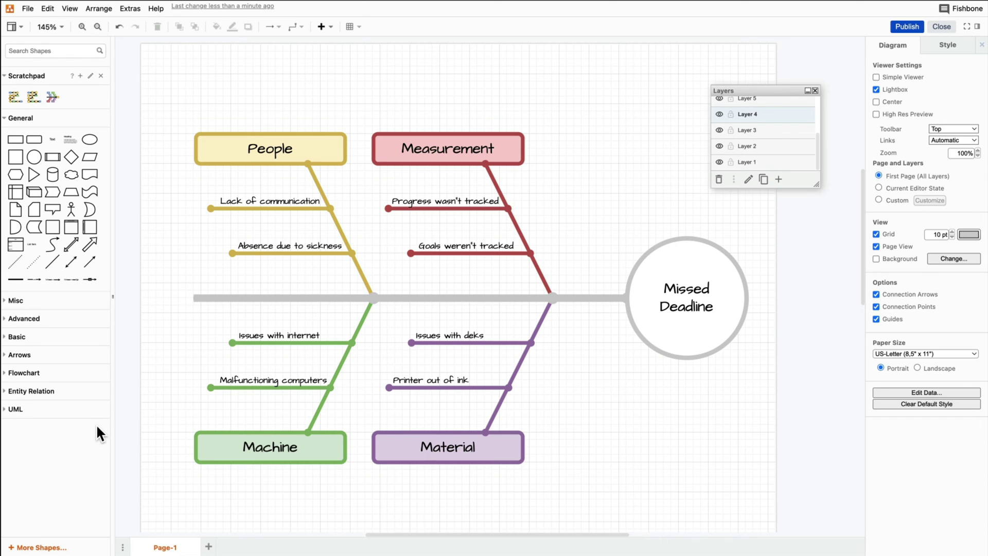
- Export only the selected spine and Missed Deadline circle as a 300% PNG and download it
{"action": "left_click", "coordinate": [653, 293]}
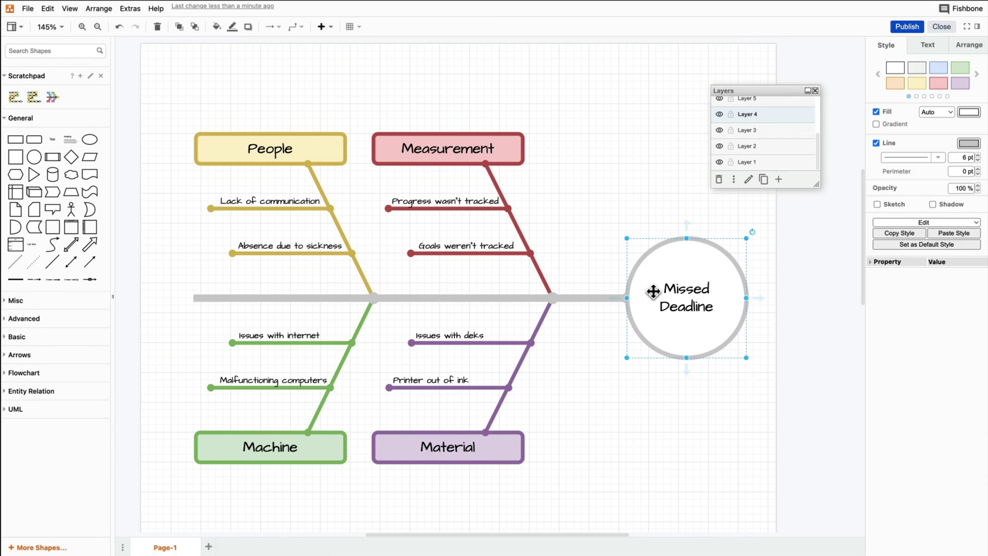
{"action": "left_click", "coordinate": [589, 301], "text": "shift"}
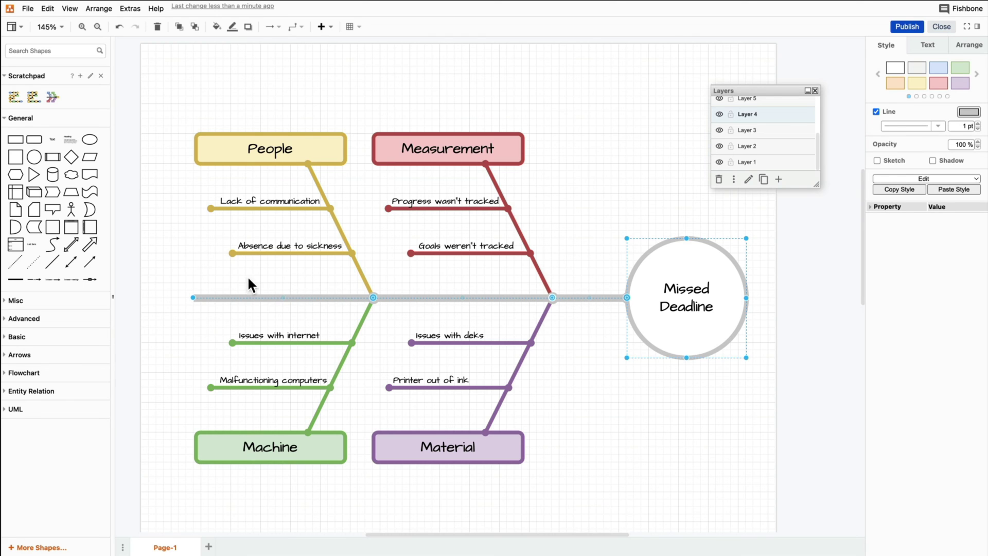
{"action": "left_click", "coordinate": [27, 8]}
{"action": "mouse_move", "coordinate": [67, 44]}
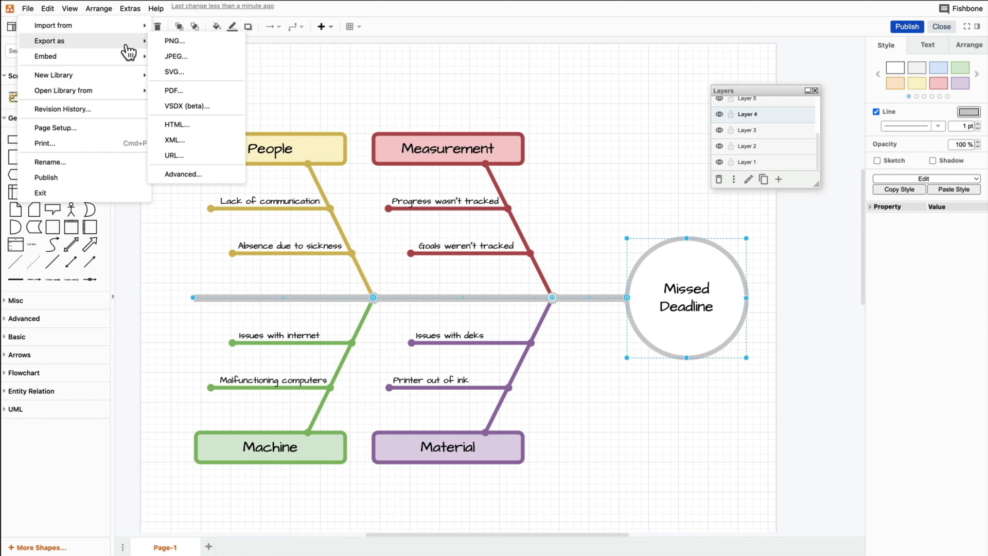
{"action": "left_click", "coordinate": [178, 43]}
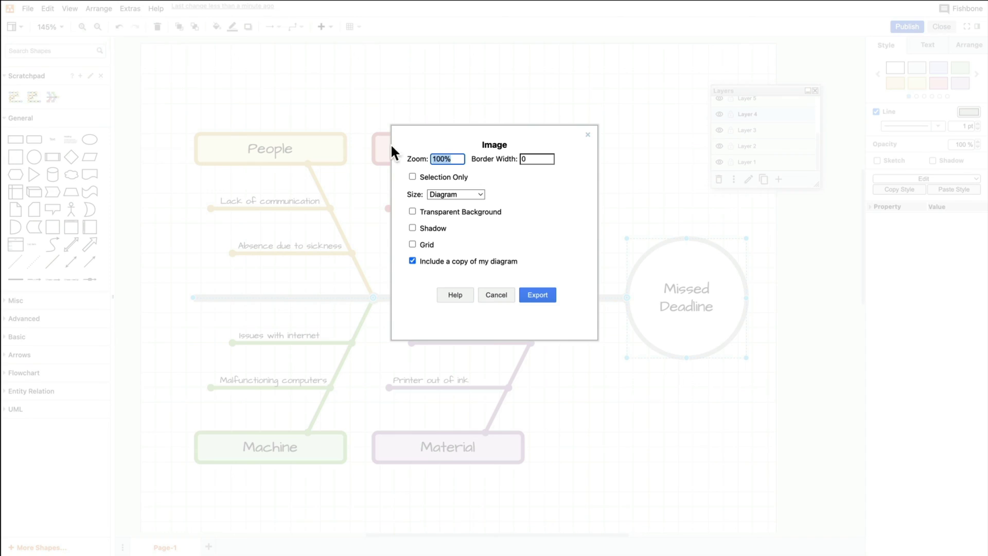
{"action": "left_click", "coordinate": [434, 174]}
{"action": "key", "text": "BackSpace"}
{"action": "type", "text": "3"}
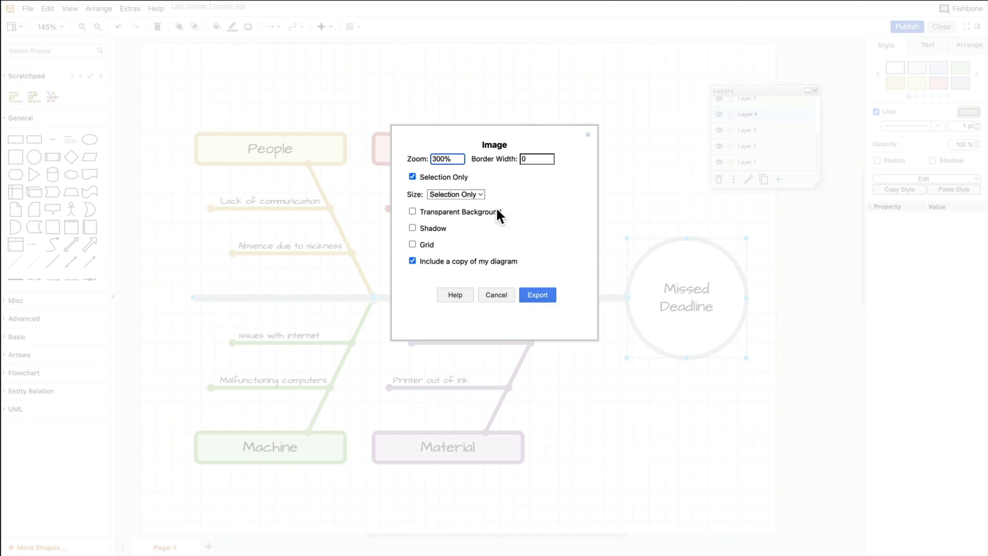
{"action": "left_click", "coordinate": [540, 298]}
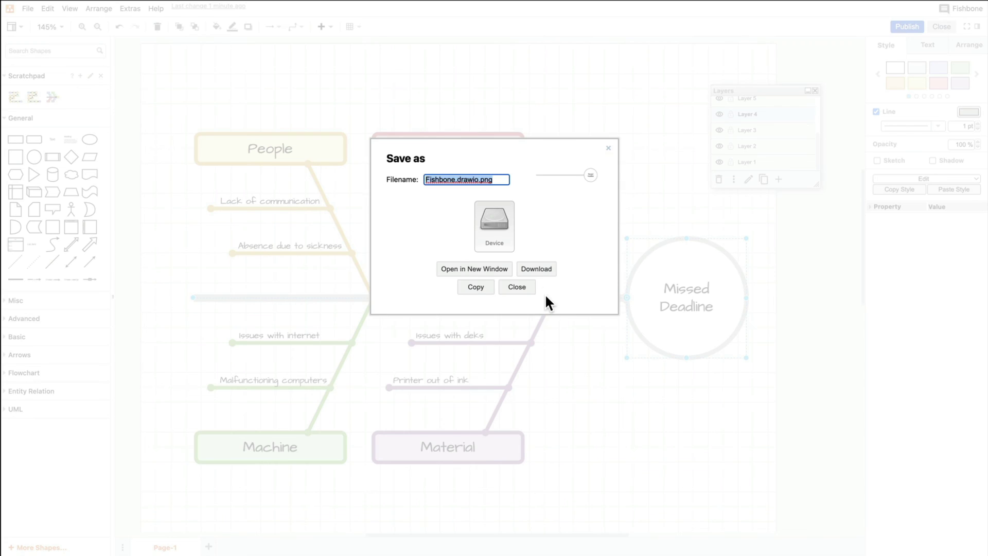
{"action": "left_click", "coordinate": [536, 269]}
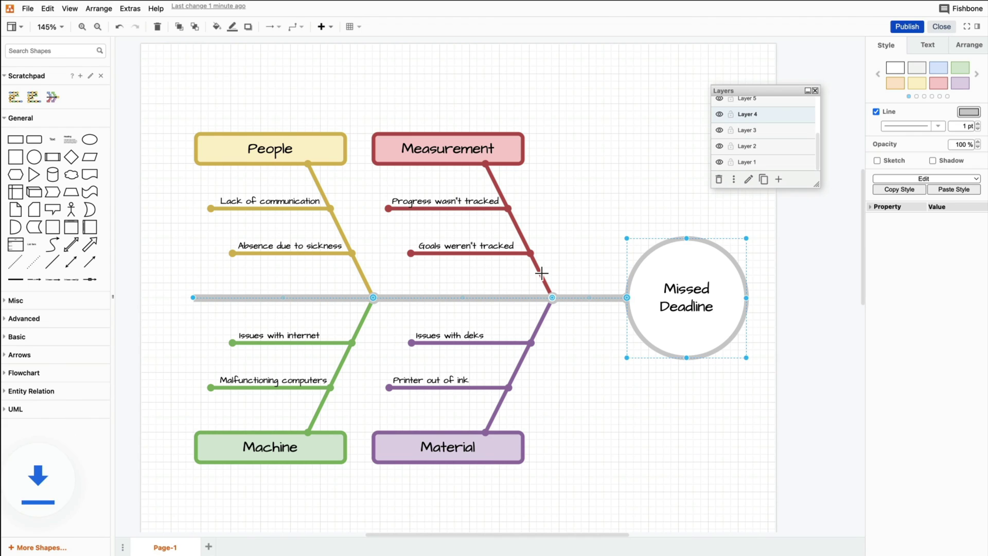
{"action": "left_click", "coordinate": [256, 162]}
{"action": "left_click", "coordinate": [325, 199], "text": "shift"}
{"action": "left_click", "coordinate": [312, 208], "text": "shift"}
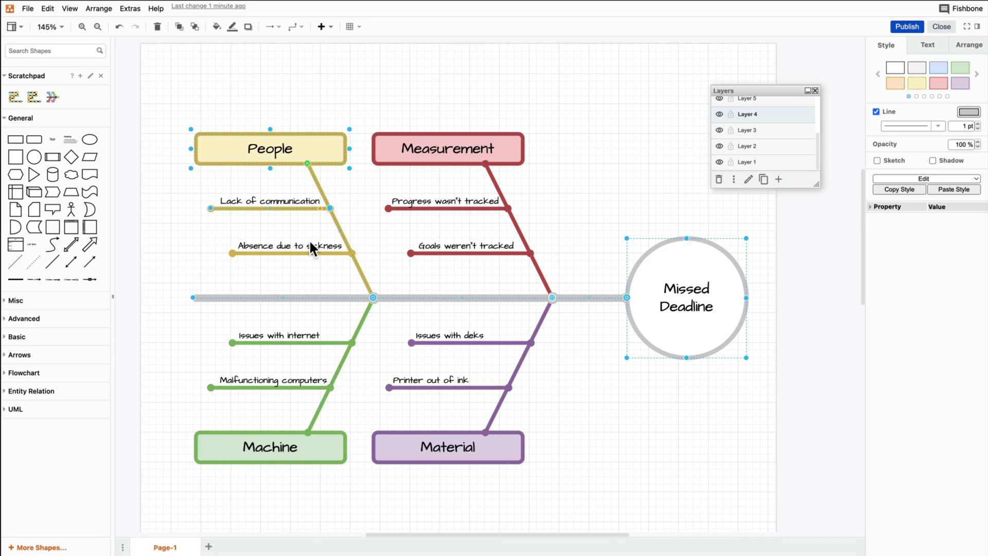
{"action": "left_click", "coordinate": [309, 255], "text": "shift"}
{"action": "left_click", "coordinate": [27, 8]}
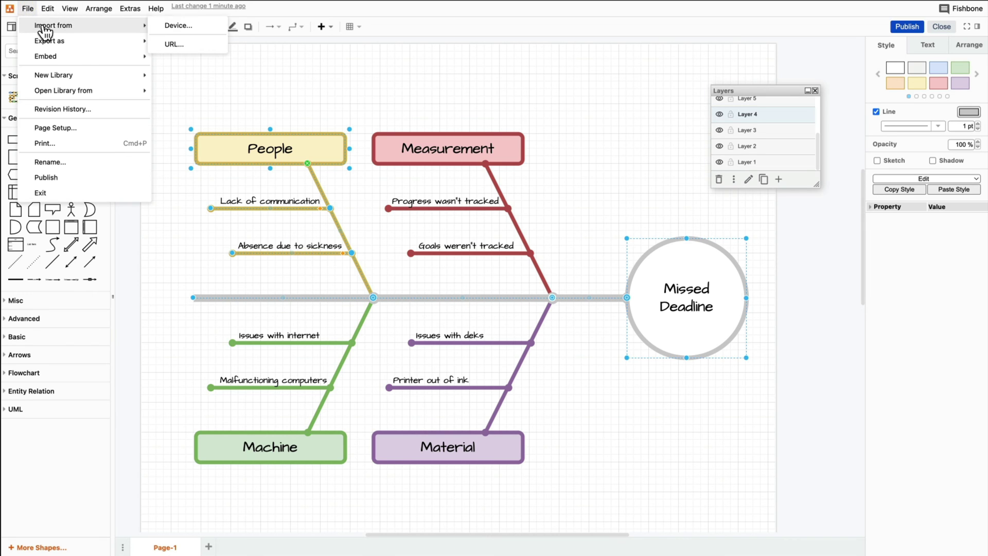
{"action": "mouse_move", "coordinate": [81, 45]}
{"action": "left_click", "coordinate": [167, 41]}
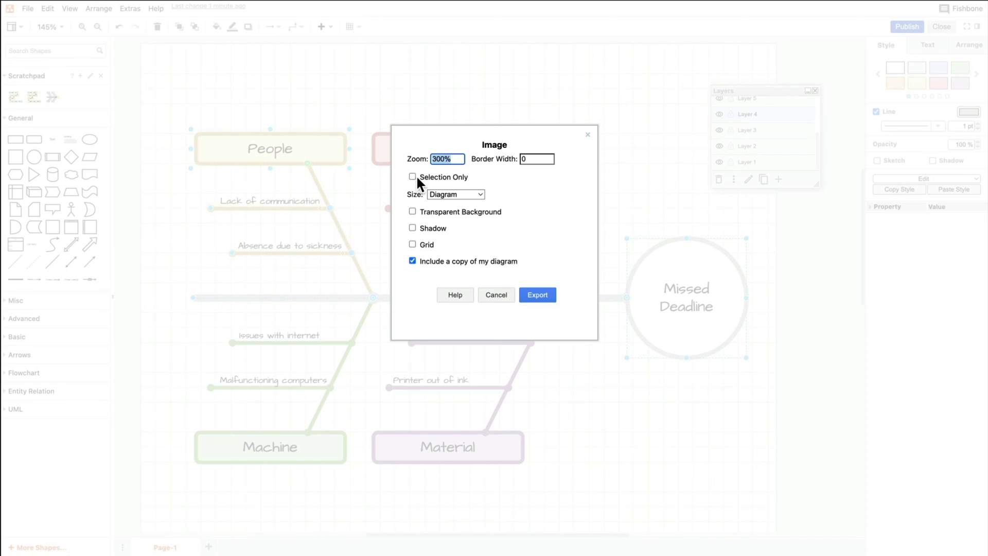
{"action": "key", "text": "Escape"}
{"action": "left_click", "coordinate": [828, 264]}
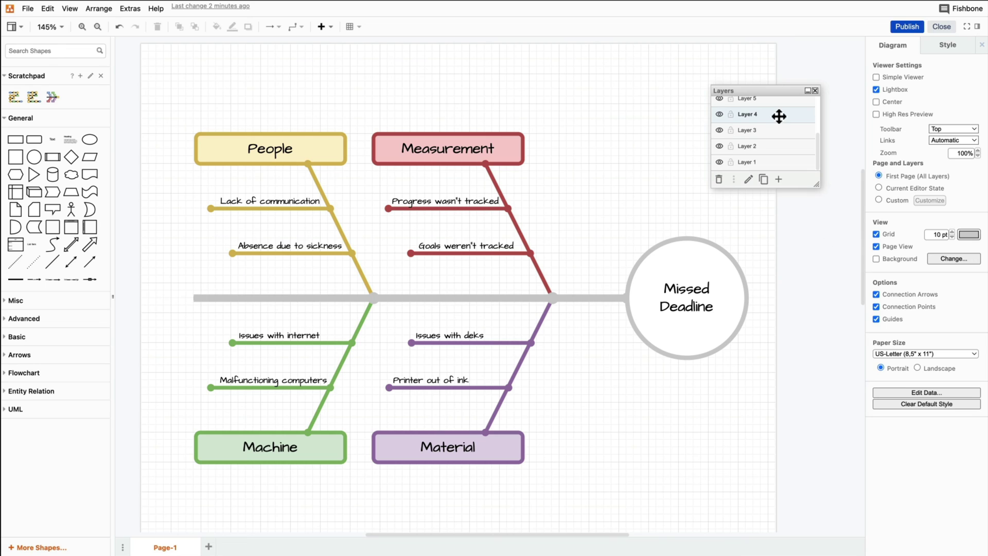
- Hide Layers 1–4 in the Layers panel
{"action": "left_click", "coordinate": [720, 163]}
{"action": "left_click", "coordinate": [720, 146]}
{"action": "left_click", "coordinate": [719, 130]}
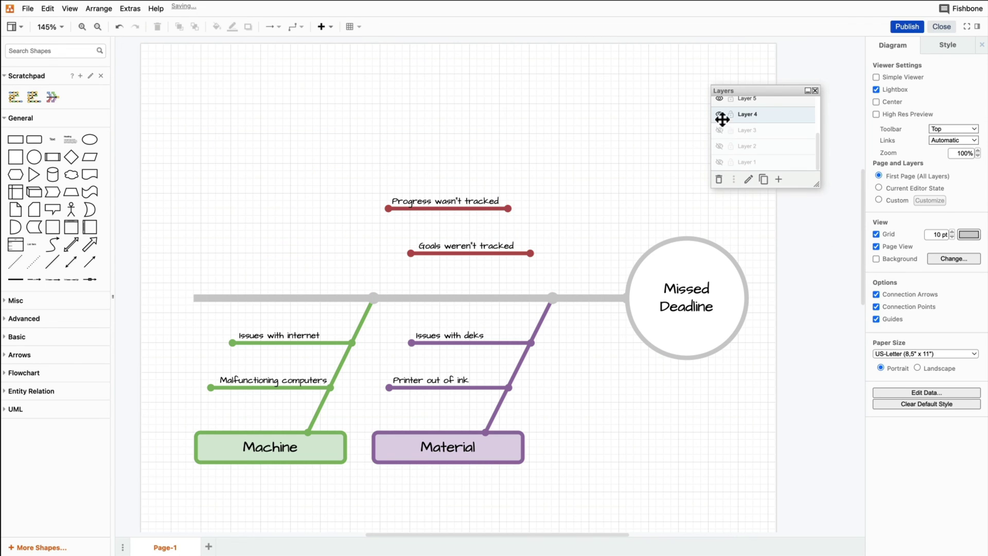
{"action": "left_click", "coordinate": [720, 115]}
- Export the visible diagram as a 300% PNG and download it
{"action": "left_click", "coordinate": [27, 9]}
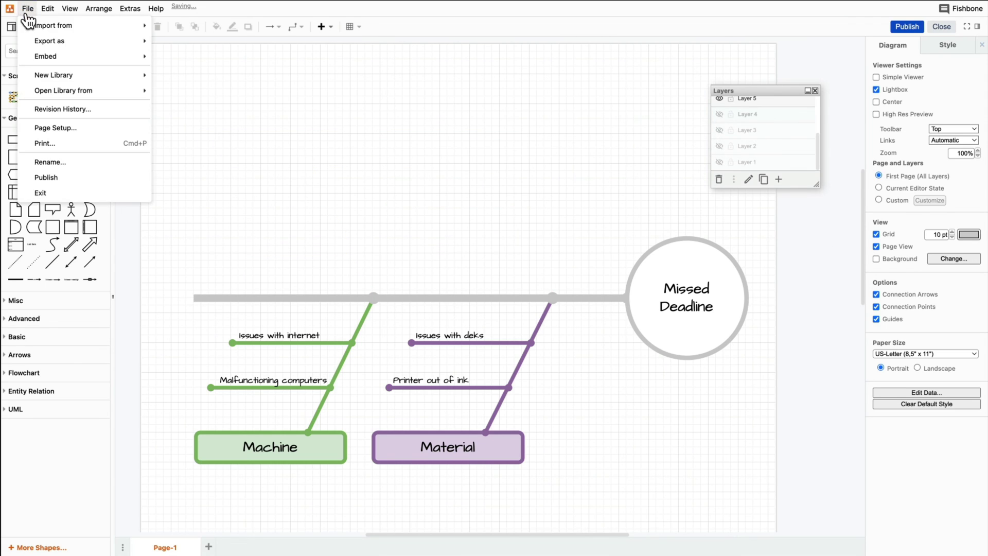
{"action": "mouse_move", "coordinate": [108, 44]}
{"action": "left_click", "coordinate": [163, 42]}
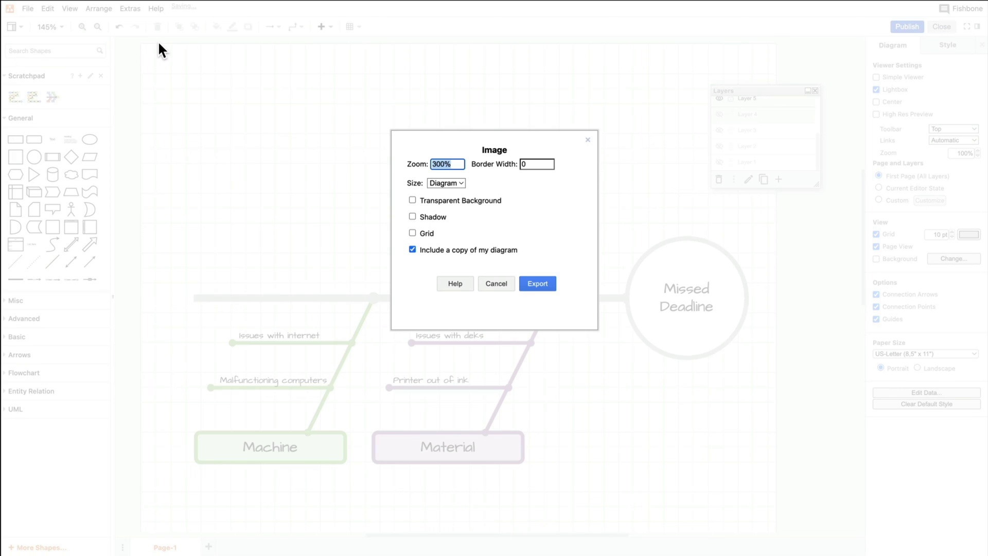
{"action": "left_click", "coordinate": [538, 284]}
{"action": "left_click", "coordinate": [539, 268]}
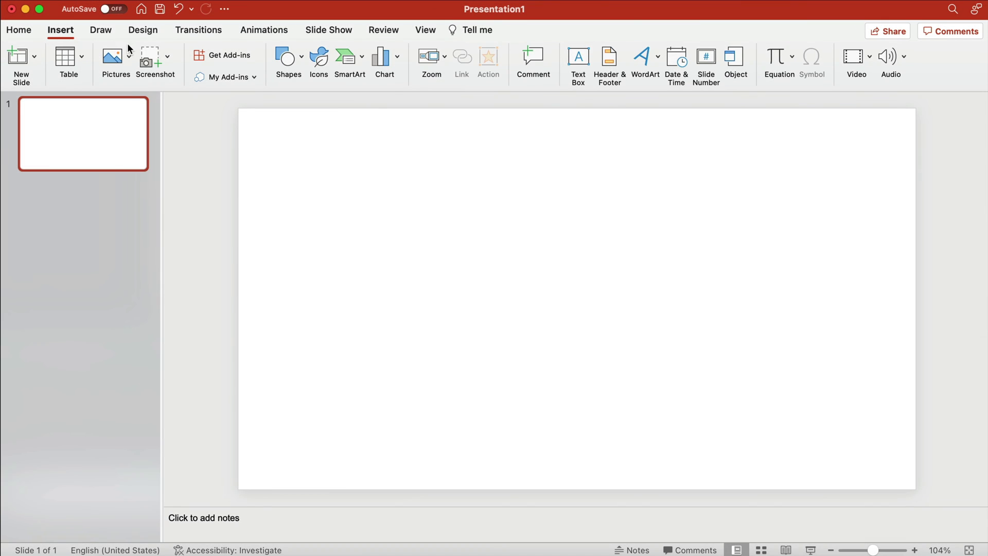
- Insert Fishbone.drawio (1).png on slide 1 and move it to the slide centre
{"action": "left_click", "coordinate": [129, 56]}
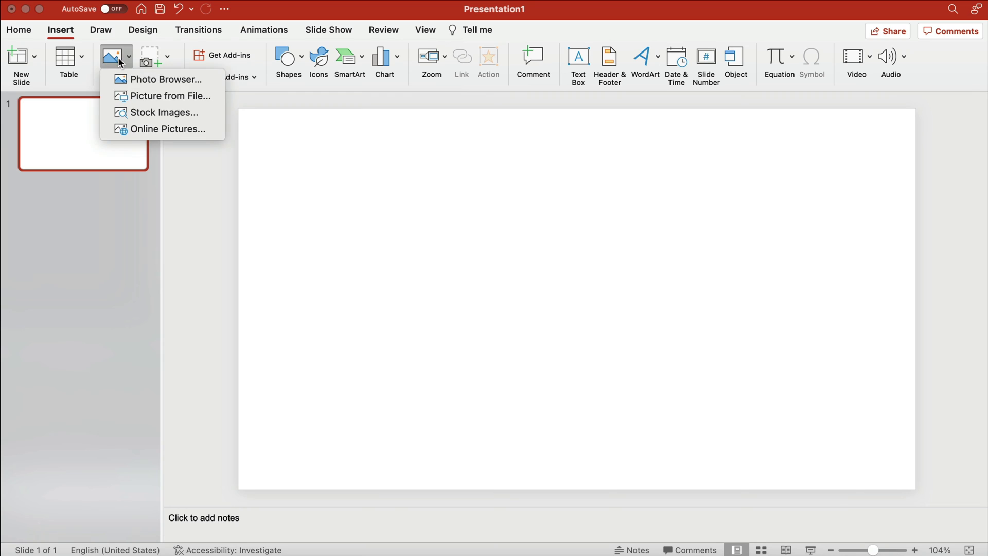
{"action": "left_click", "coordinate": [143, 100]}
{"action": "left_click", "coordinate": [407, 118]}
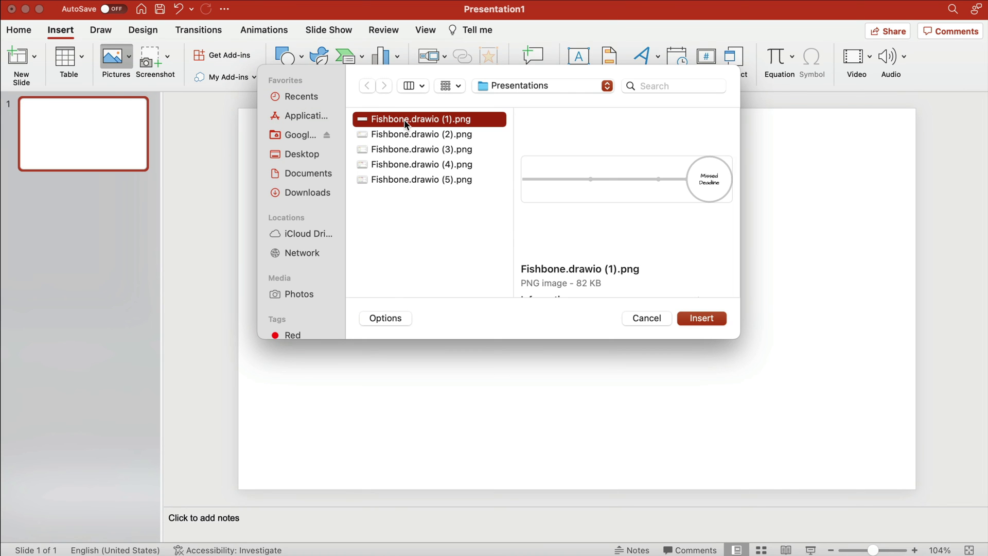
{"action": "left_click", "coordinate": [702, 317]}
{"action": "left_click_drag", "start_coordinate": [564, 274], "coordinate": [686, 299]}
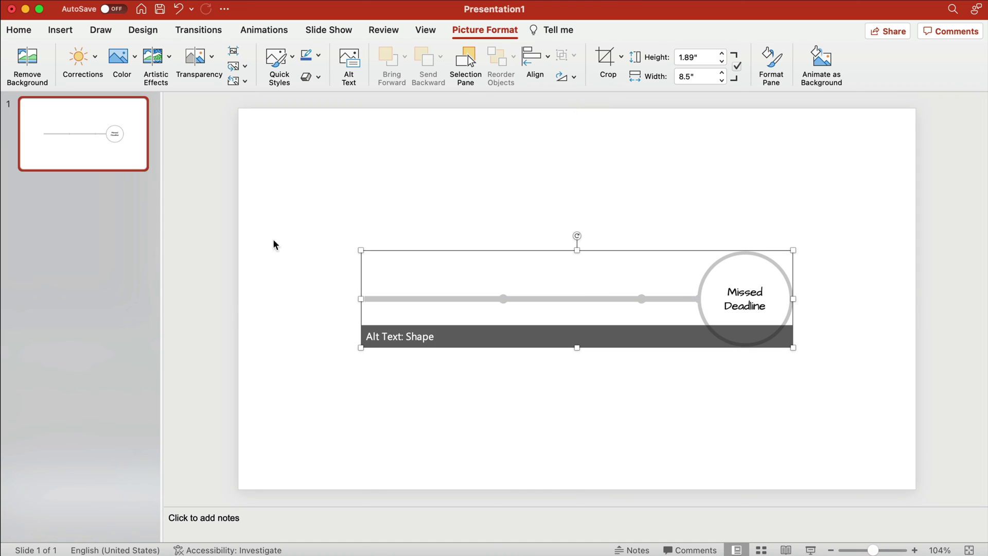
{"action": "left_click", "coordinate": [105, 154]}
- Add a blank second slide to the deck
{"action": "left_click", "coordinate": [130, 57]}
{"action": "left_click", "coordinate": [194, 161]}
{"action": "left_click", "coordinate": [60, 30]}
{"action": "left_click", "coordinate": [116, 58]}
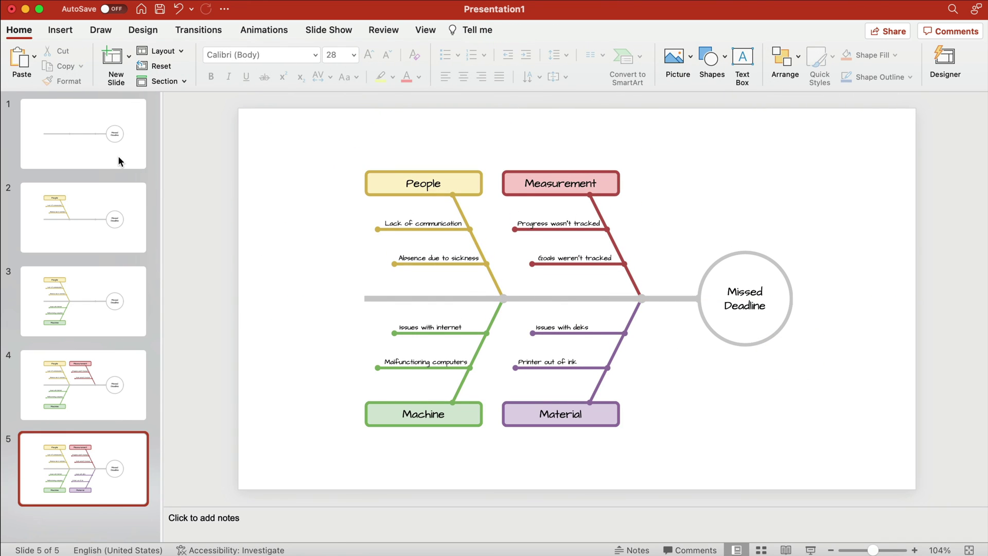
- Step down through the build-up slides to the complete fishbone on slide 5
{"action": "key", "text": "Down"}
{"action": "key", "text": "Down"}
{"action": "key", "text": "Down"}
{"action": "key", "text": "Down"}
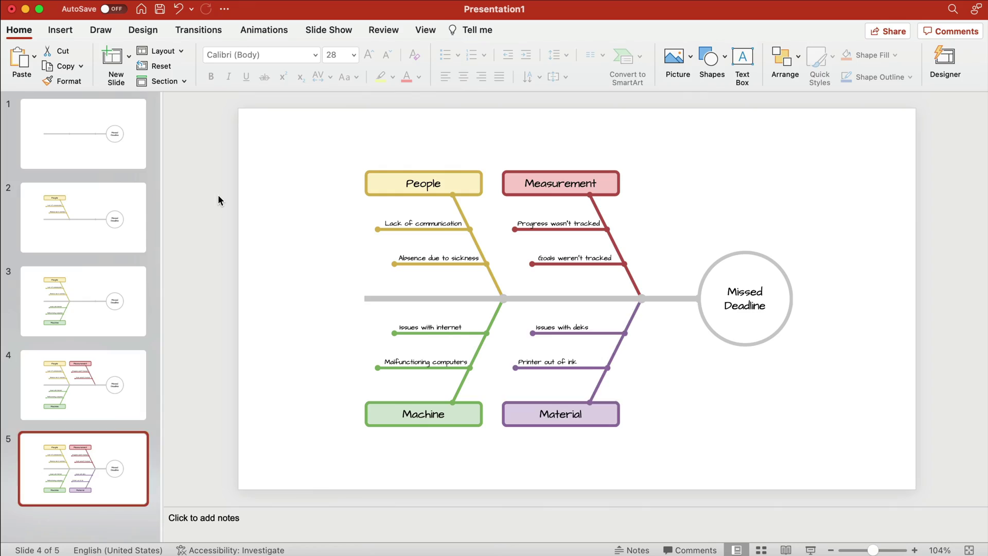